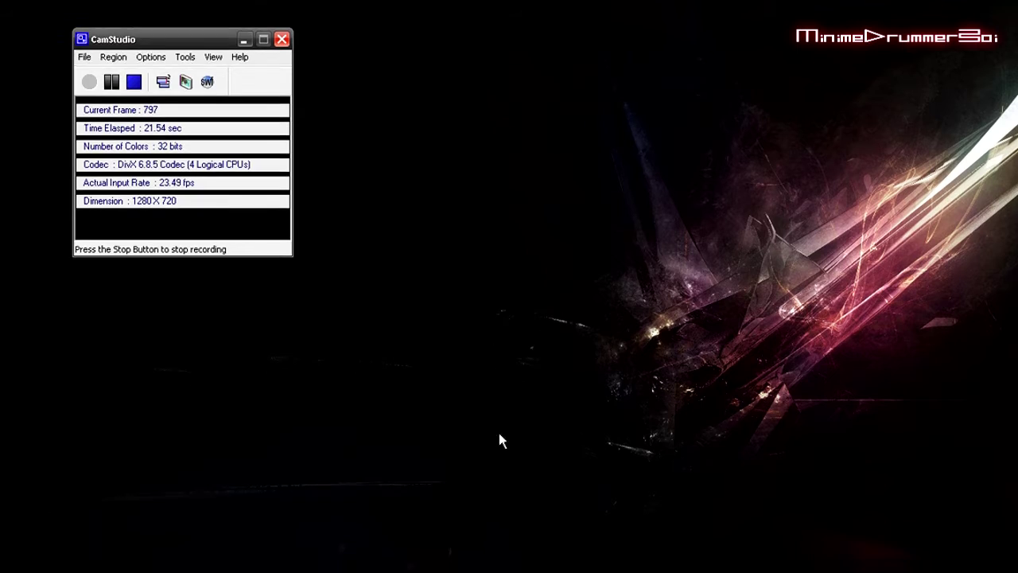
- Select the Quick Fraps Tutorial (HD) page address in Chrome to copy into YouTube Downloader's URL box
click(517, 557)
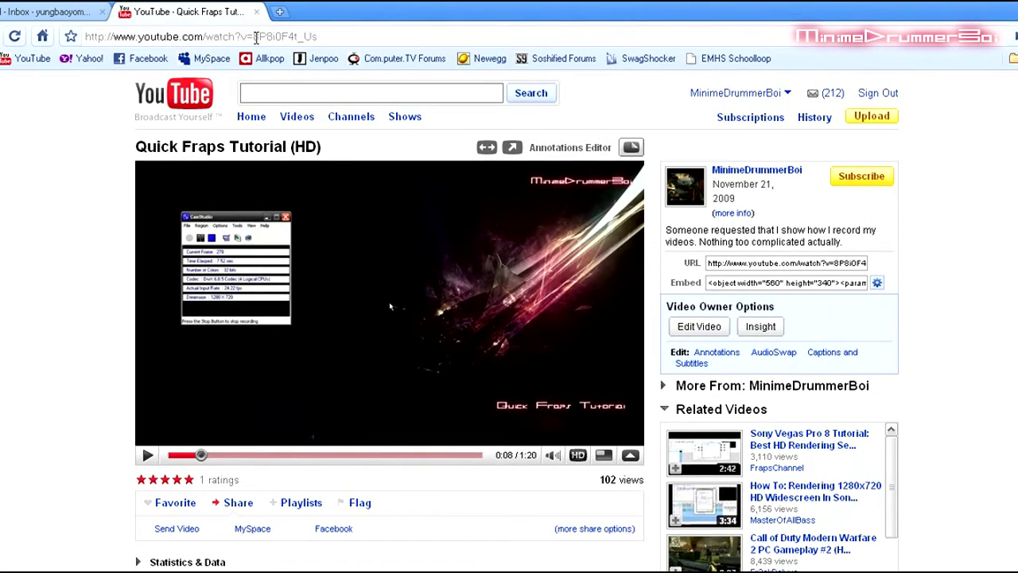
click(254, 36)
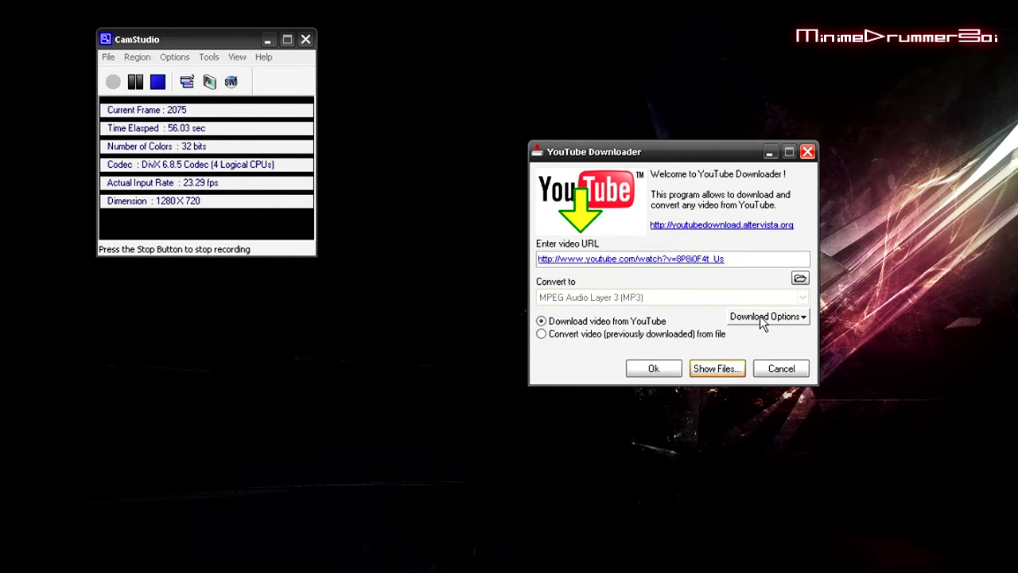
- Choose Best Available as the YouTube download quality
click(761, 318)
mouse_move(690, 334)
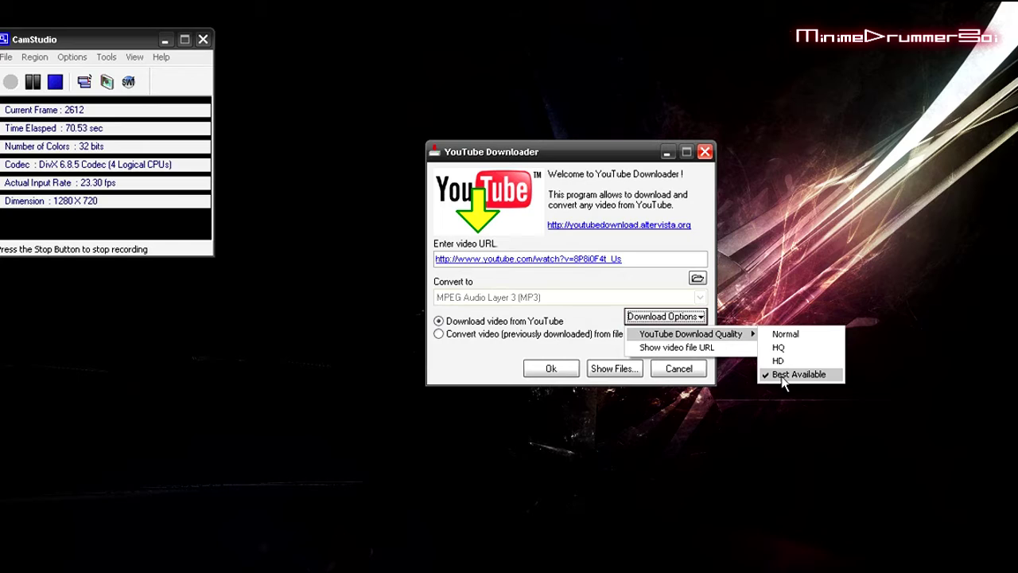
click(661, 278)
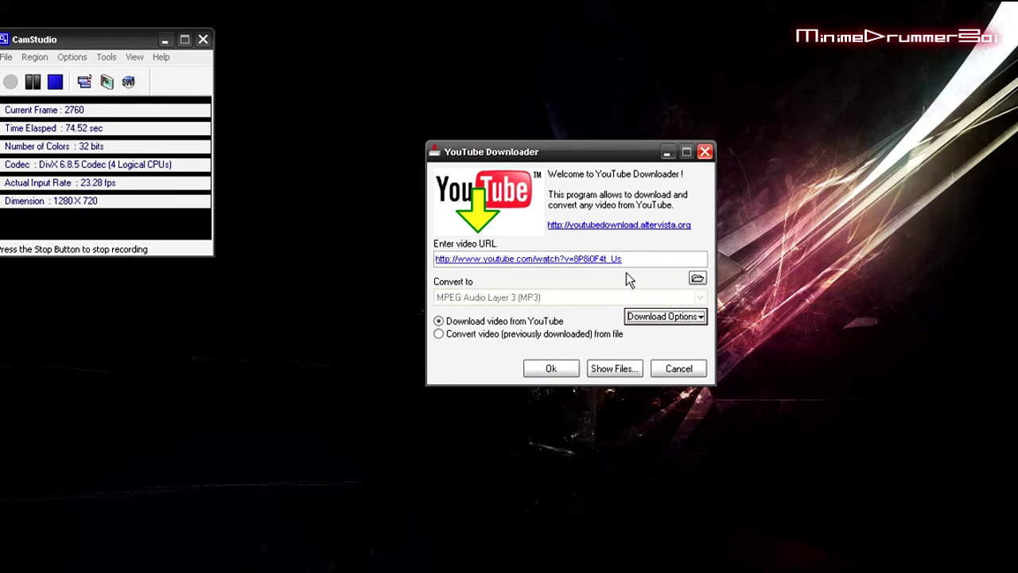
- Save the download to the Desktop as the .mp4 'YouTube- Quick Fraps Tutorial (HD)'
click(544, 372)
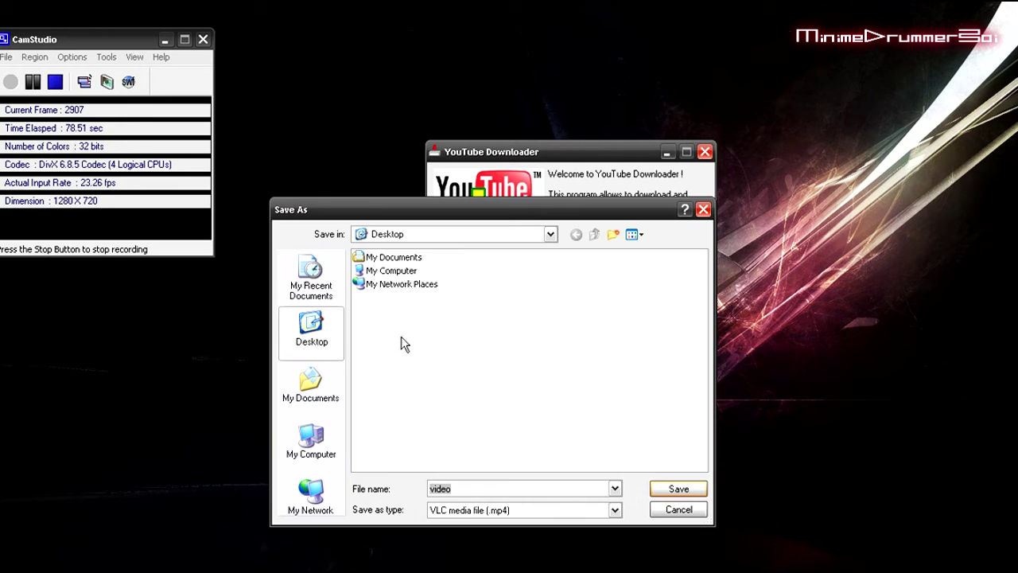
text(YouTube- Quick Fraps Tutorial (HD))
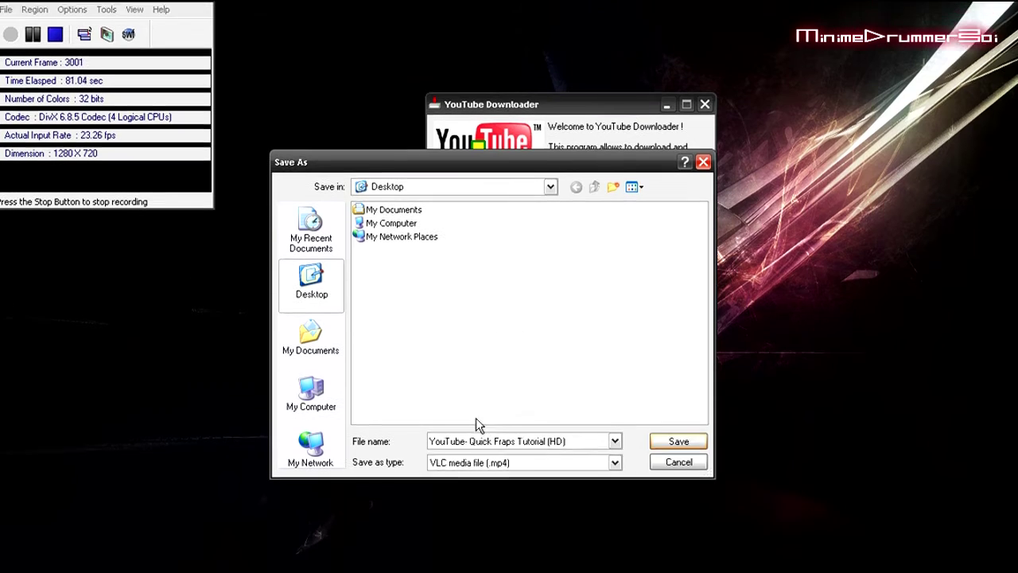
click(466, 429)
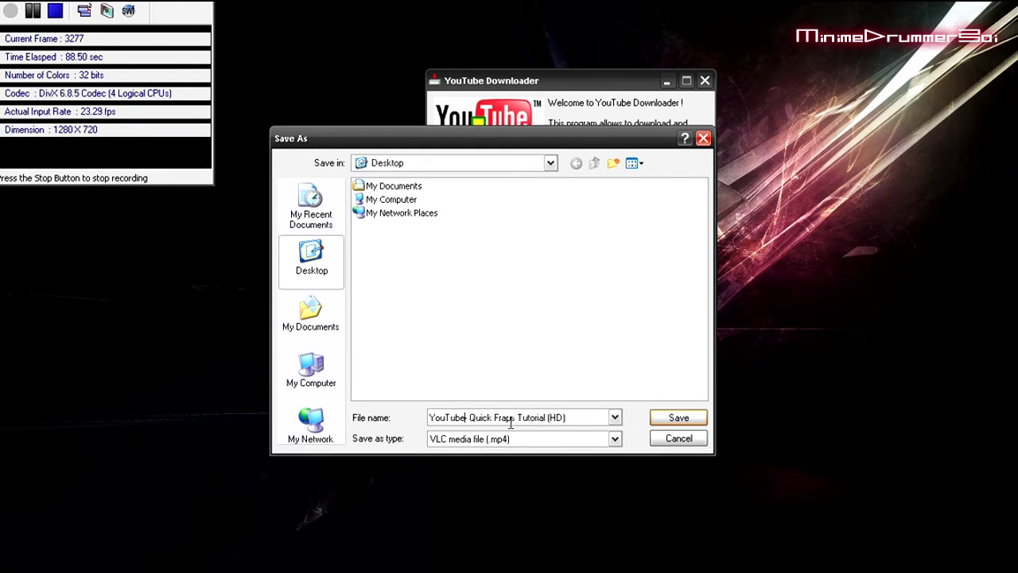
text(-)
click(666, 422)
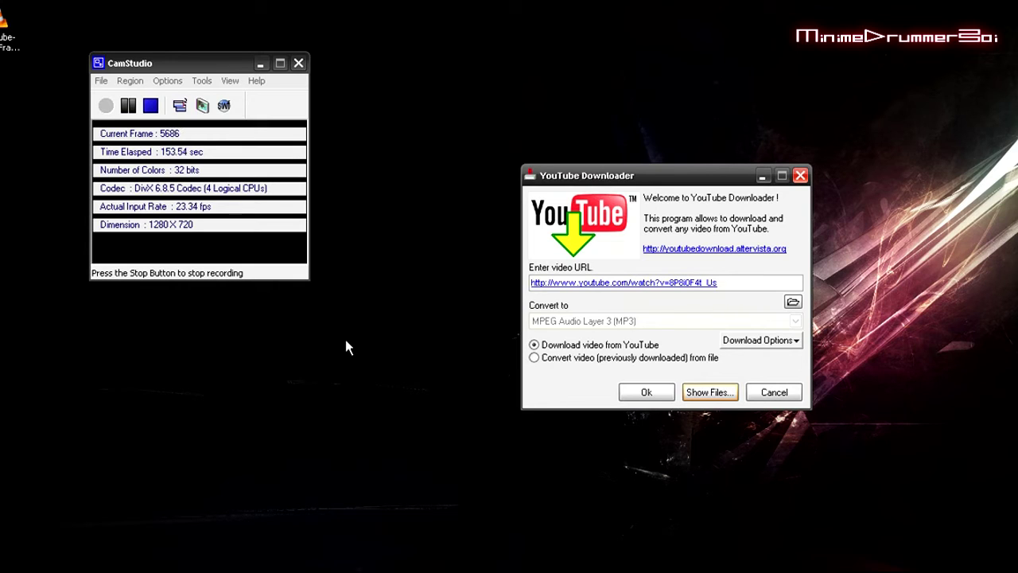
- Switch to converting a previously downloaded file, leaving MPEG Audio Layer 3 (MP3) as the output format
click(534, 358)
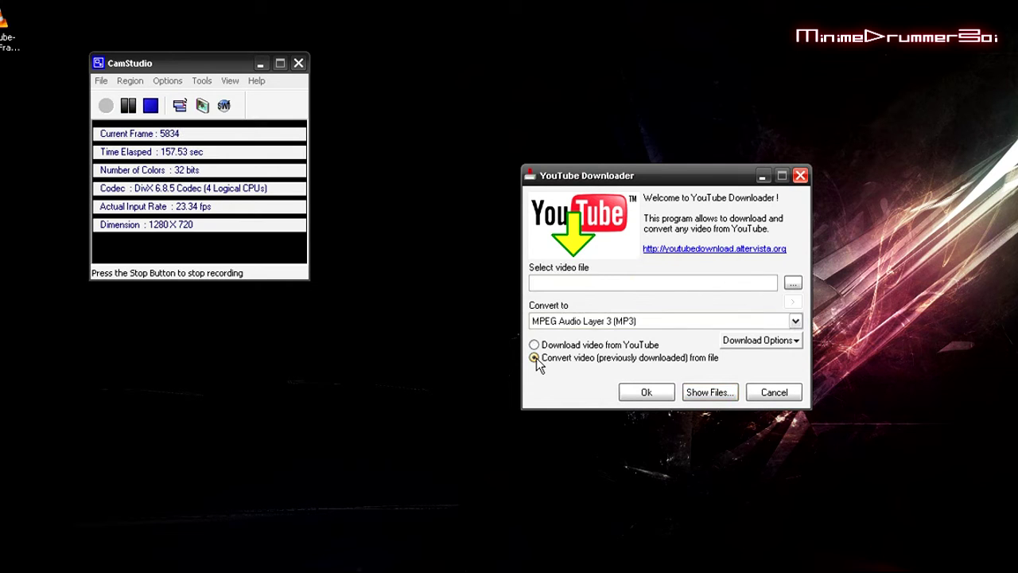
click(760, 324)
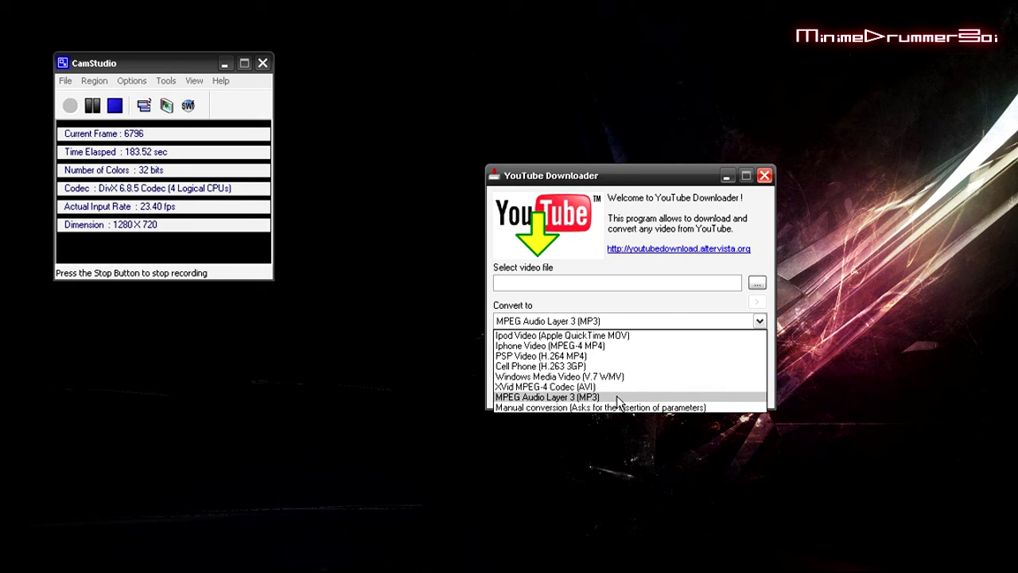
click(629, 284)
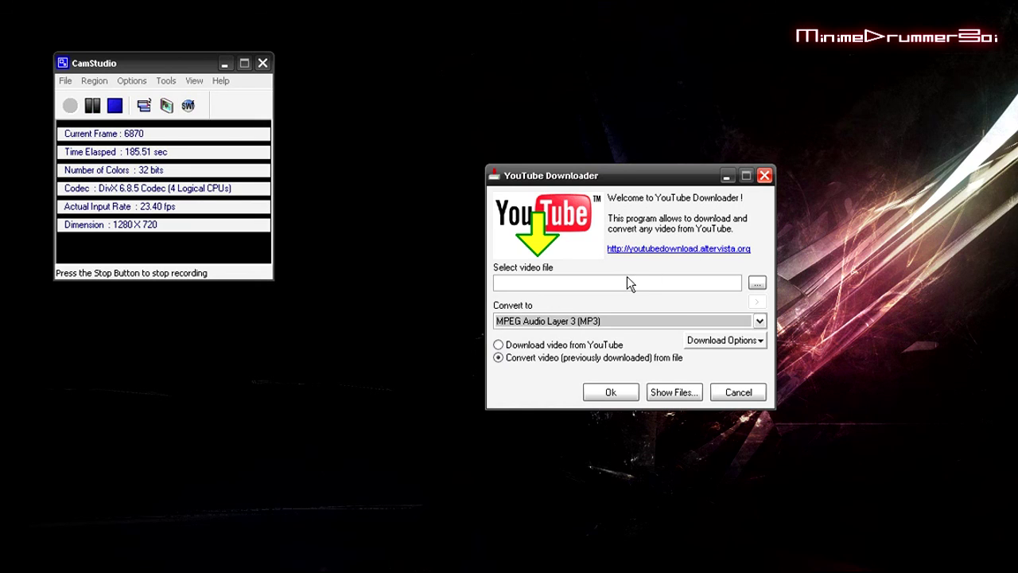